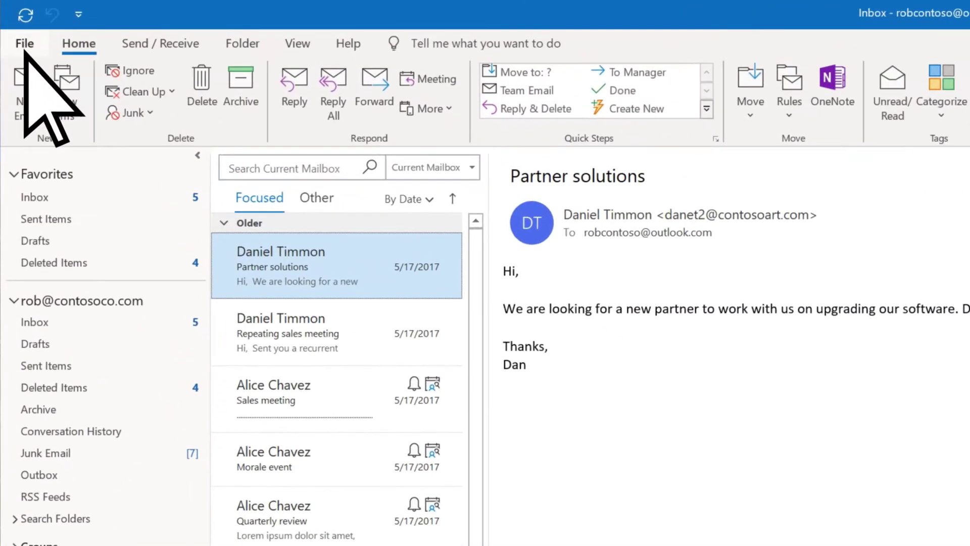
Step: Launch the Import/Export wizard from File > Open & Export
click(24, 44)
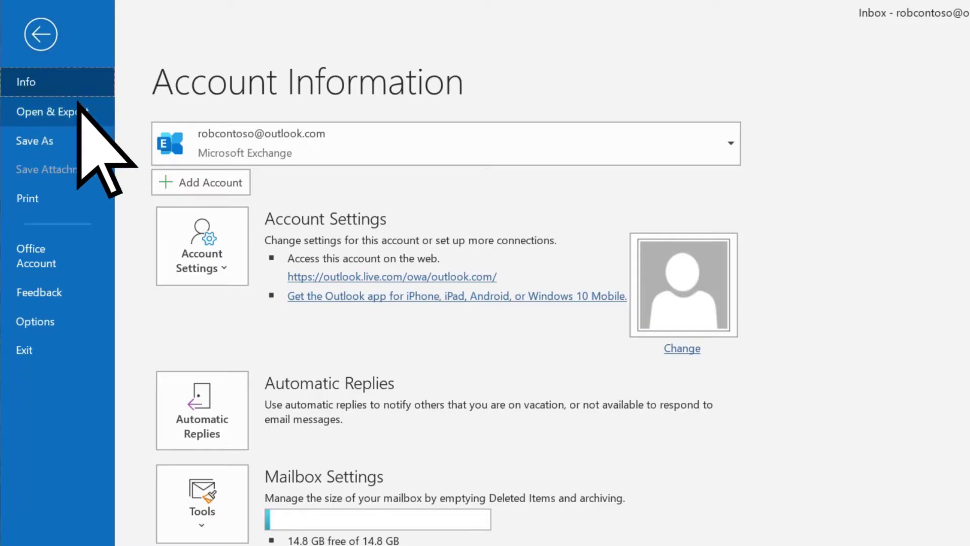
click(96, 113)
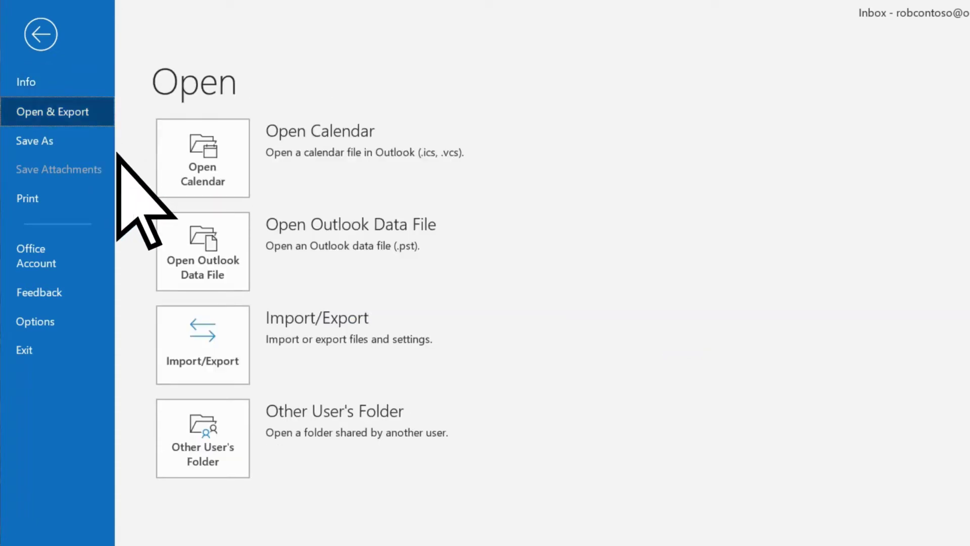
click(201, 371)
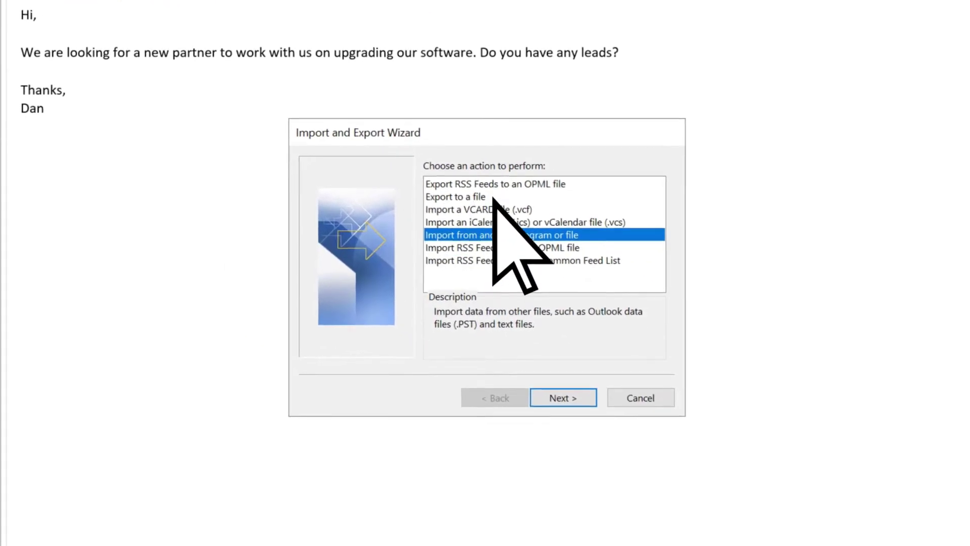
Step: Choose exporting the whole mailbox account to an Outlook Data File (.pst)
click(492, 198)
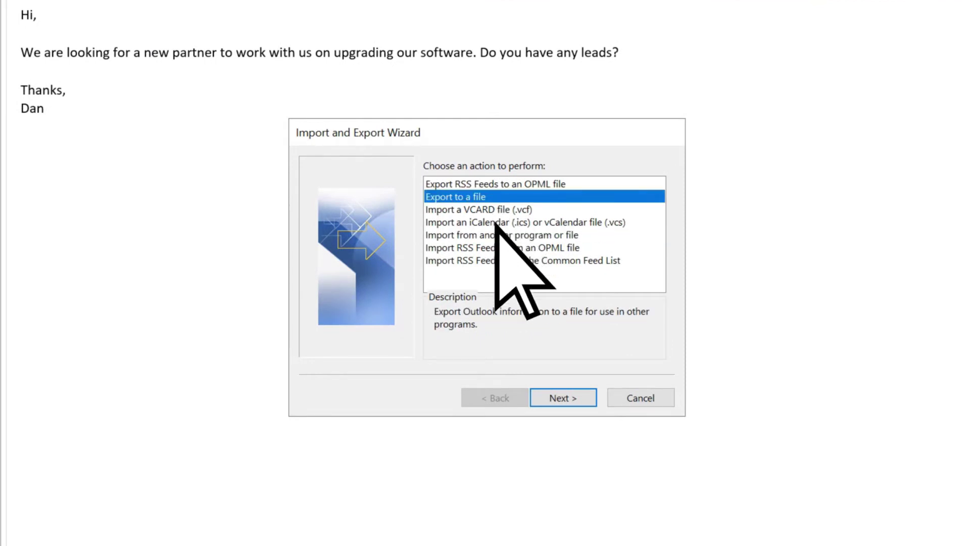
click(542, 399)
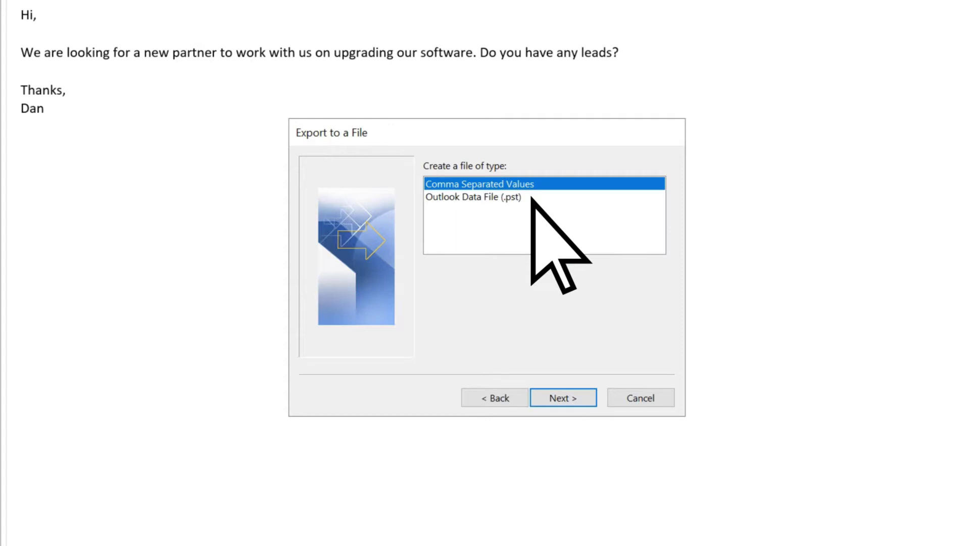
click(532, 198)
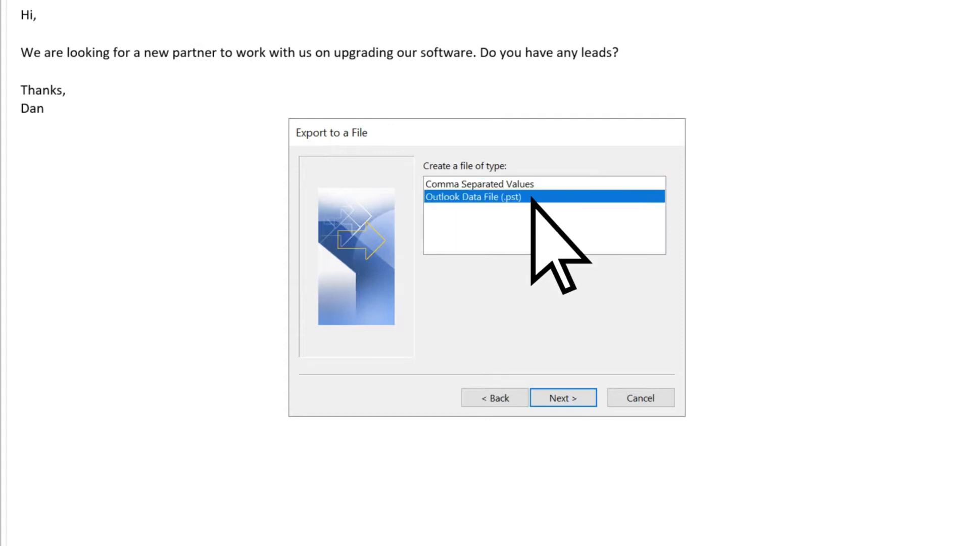
click(543, 398)
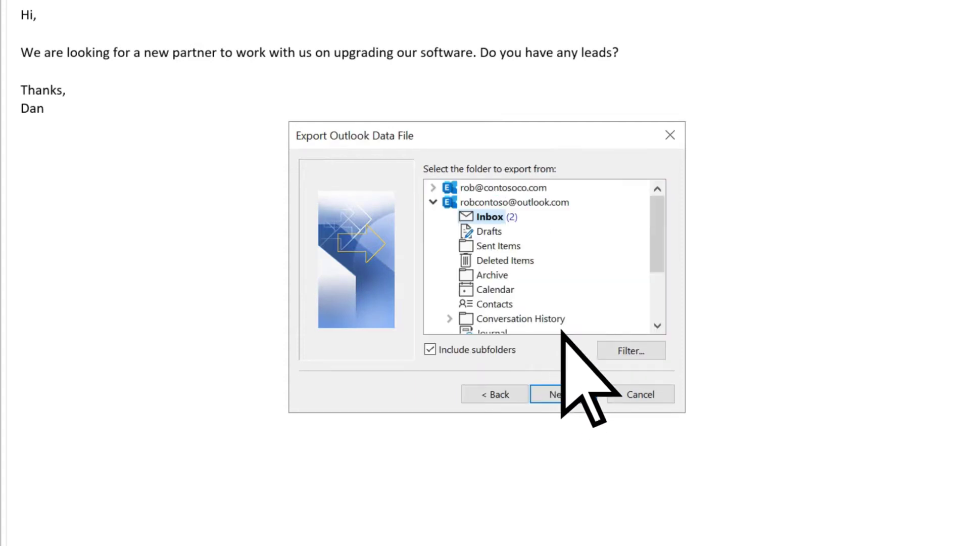
click(571, 203)
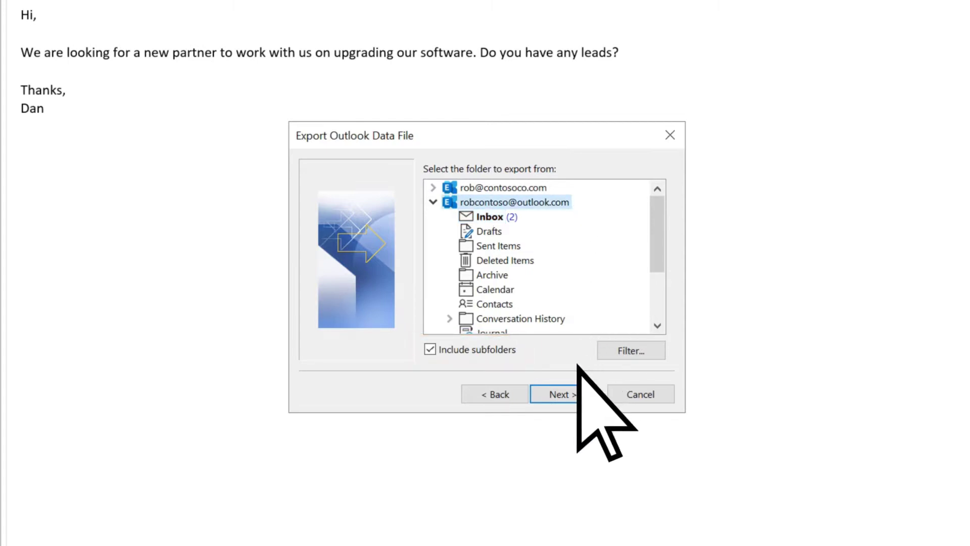
click(575, 396)
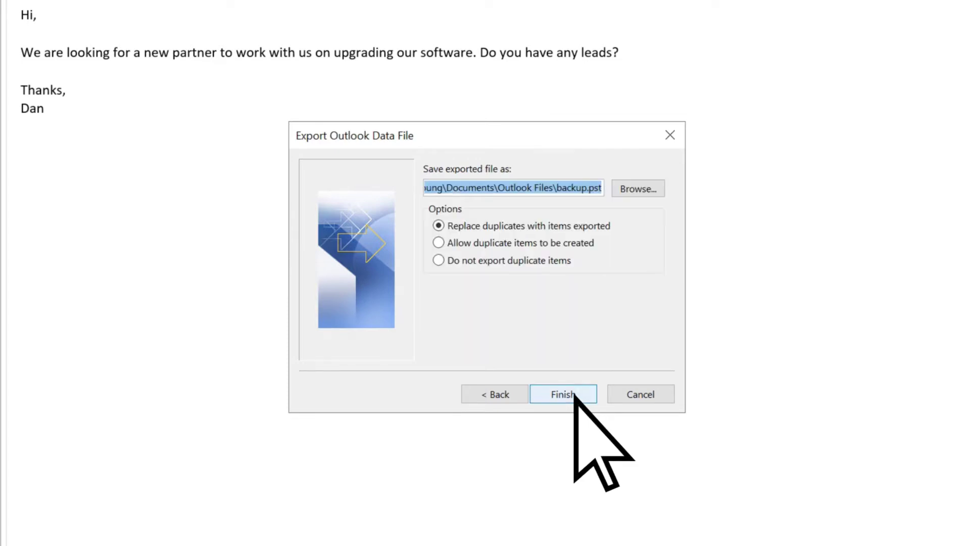
Step: Save the export as backup.pst on the Desktop and finish with no password
click(654, 188)
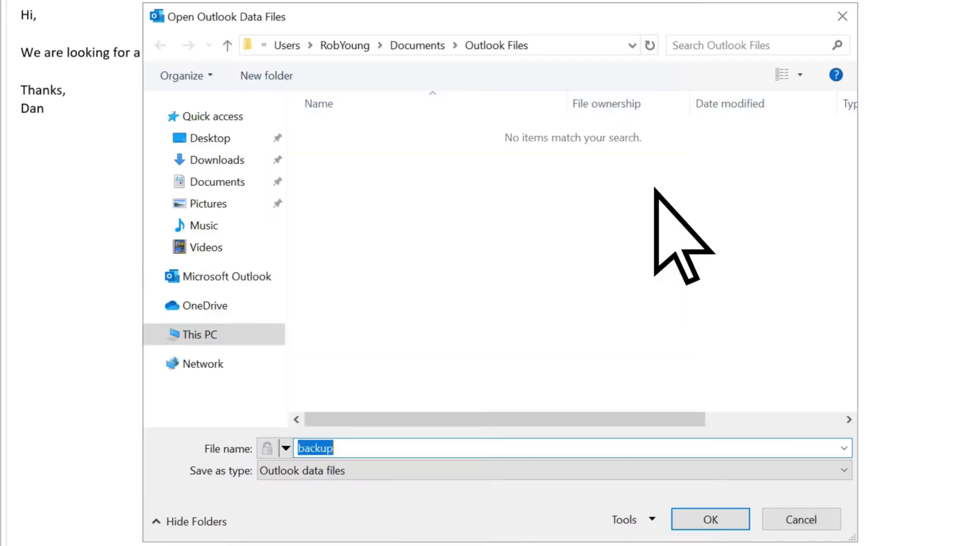
mouse_move(210, 138)
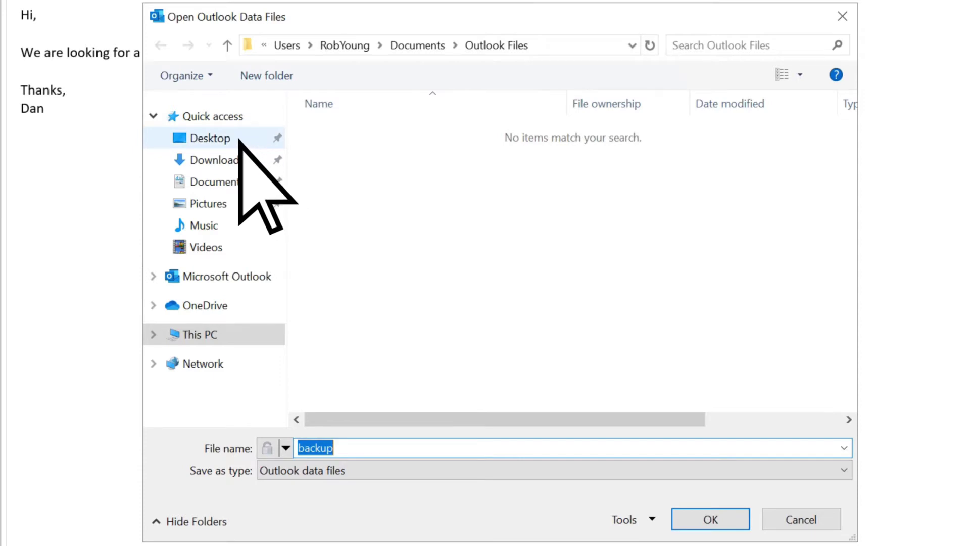
click(239, 141)
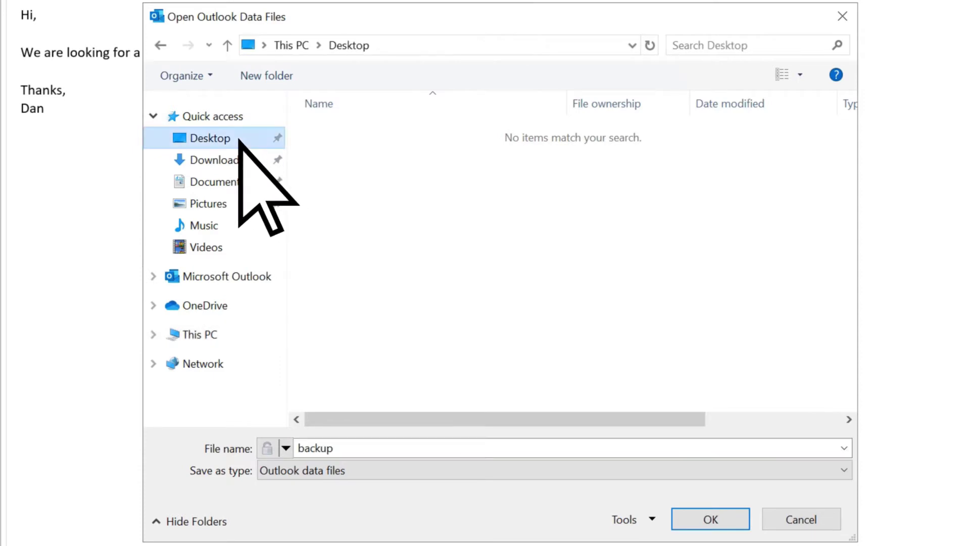
click(698, 525)
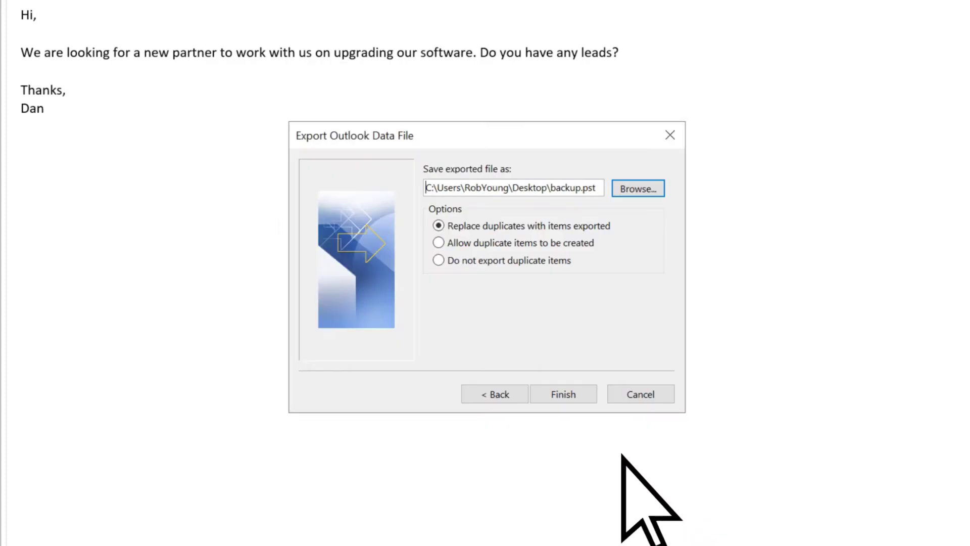
click(581, 395)
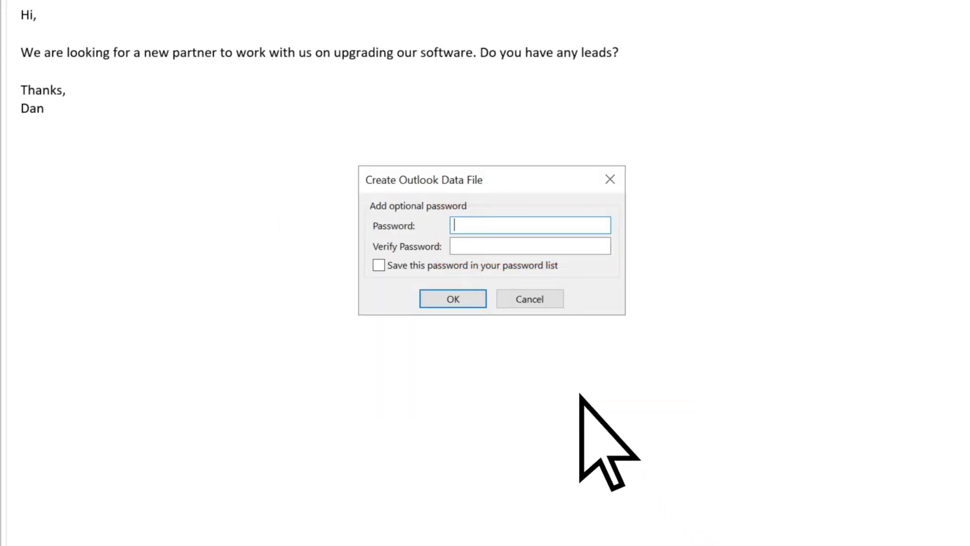
click(464, 299)
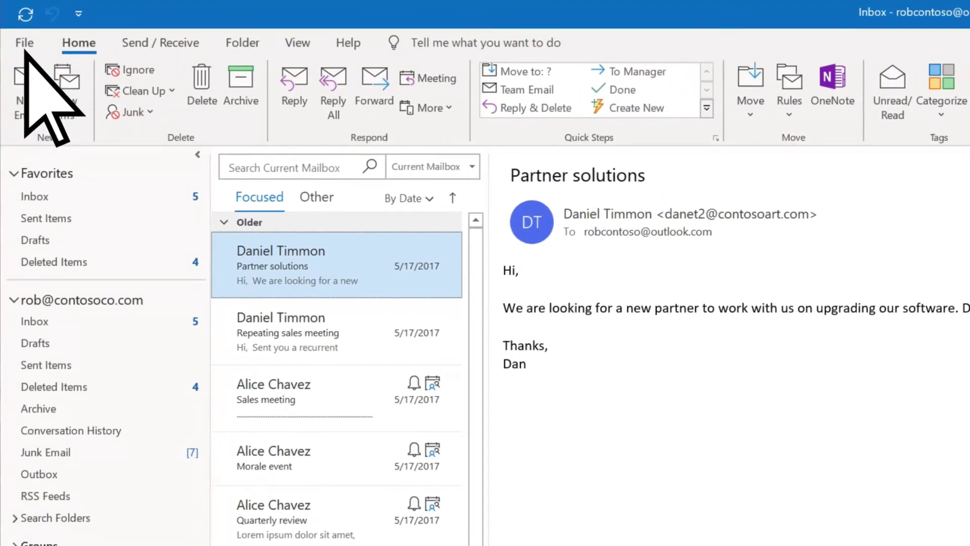
Step: Start an Import/Export import from another file, choosing Outlook Data File (.pst)
click(25, 50)
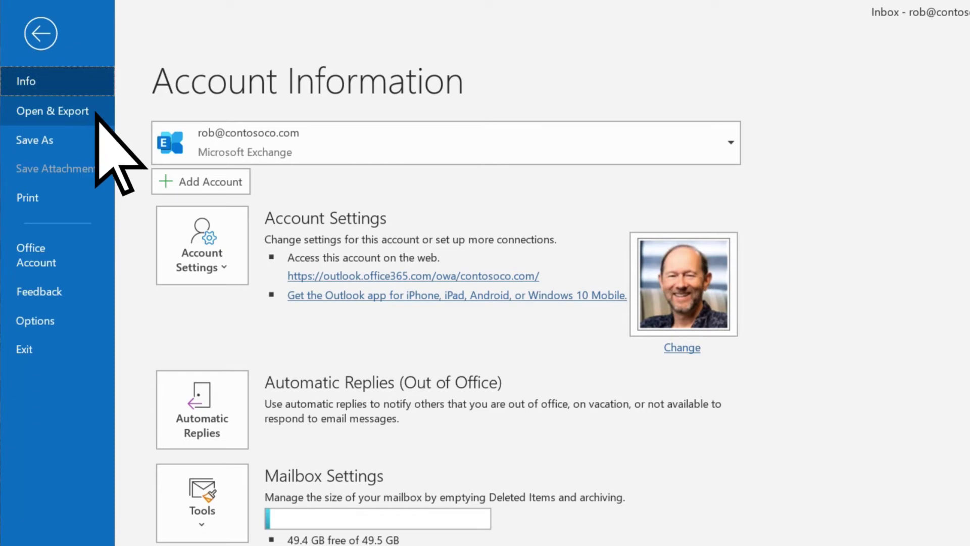
click(95, 113)
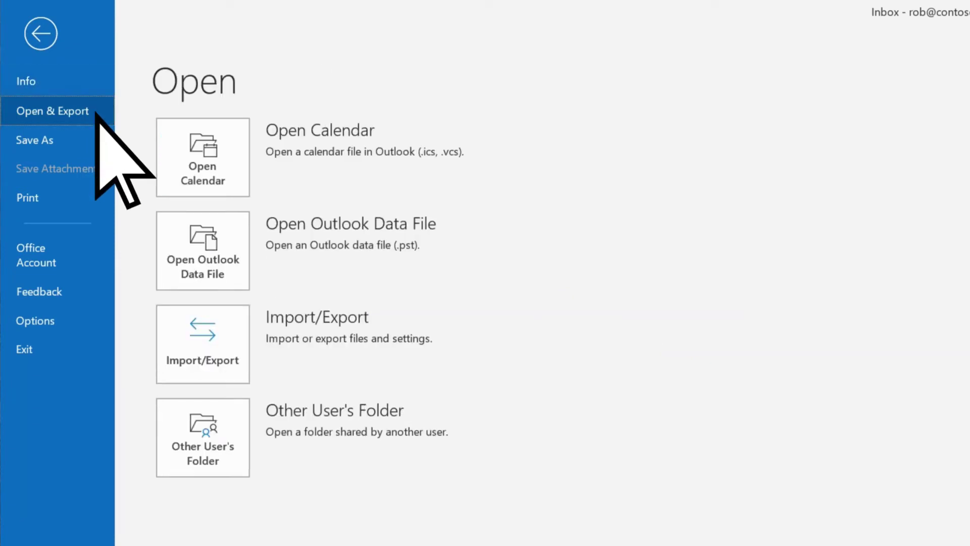
click(202, 369)
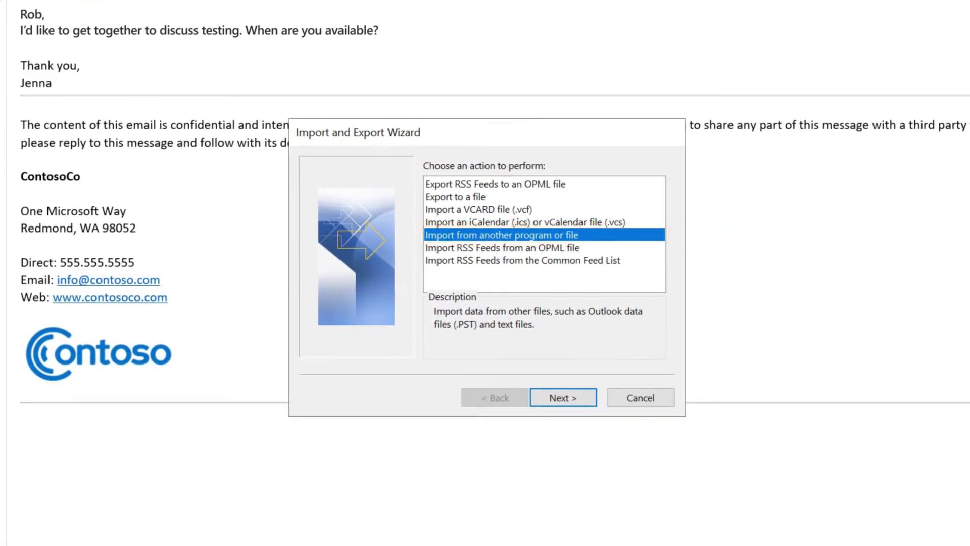
click(543, 399)
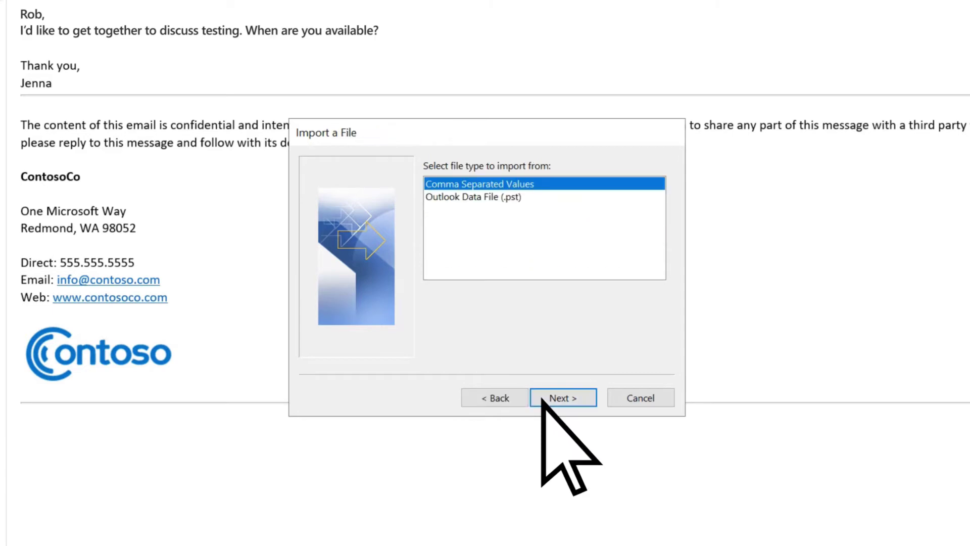
click(527, 197)
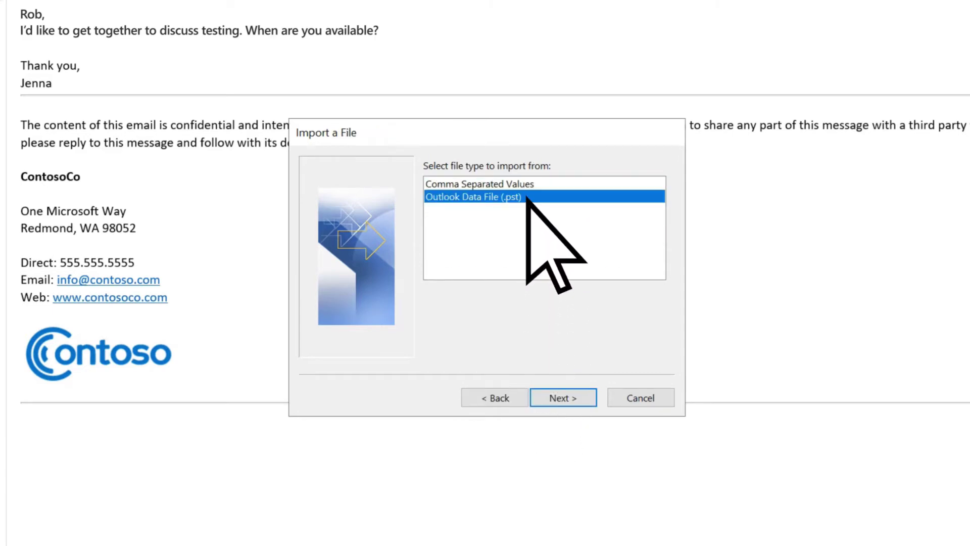
click(541, 399)
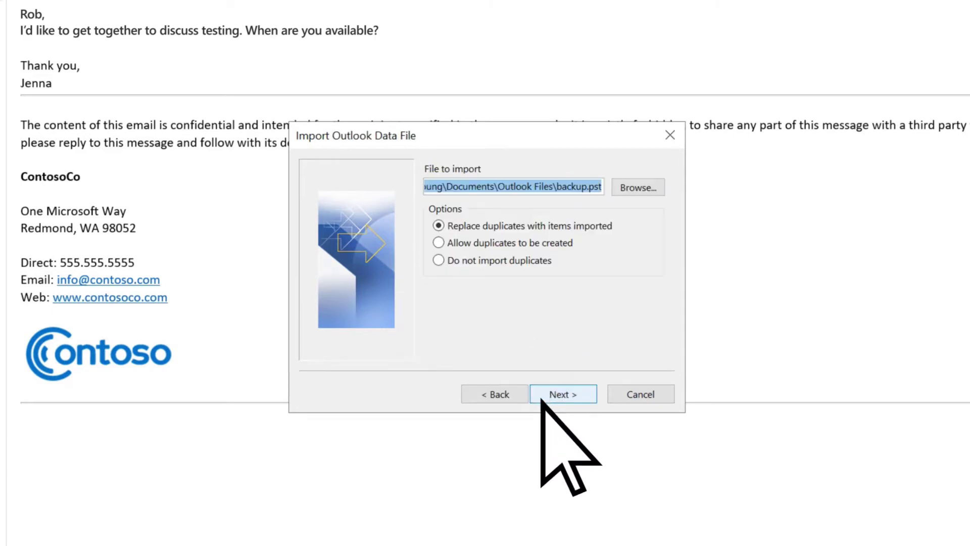
Step: Import Desktop backup.pst with subfolders into the new account's mailbox
click(655, 189)
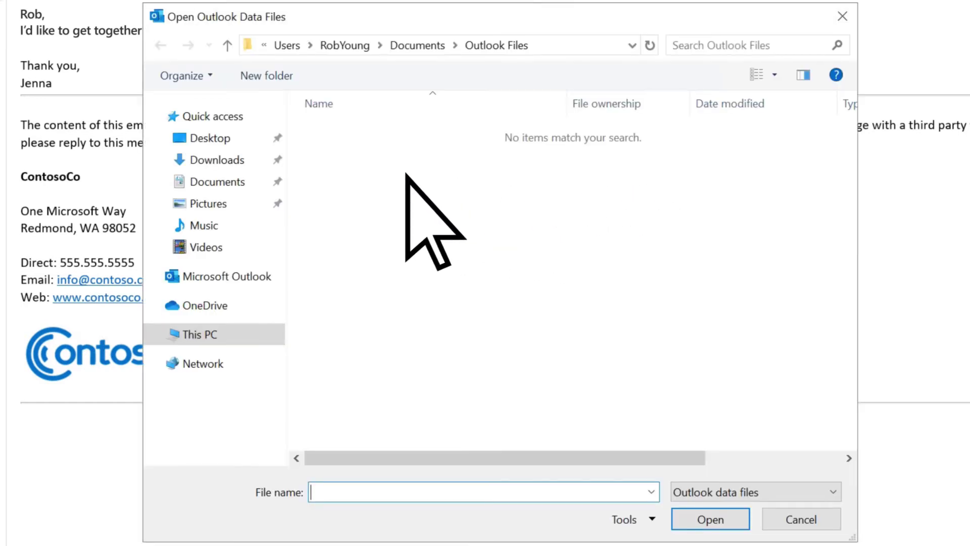
mouse_move(211, 138)
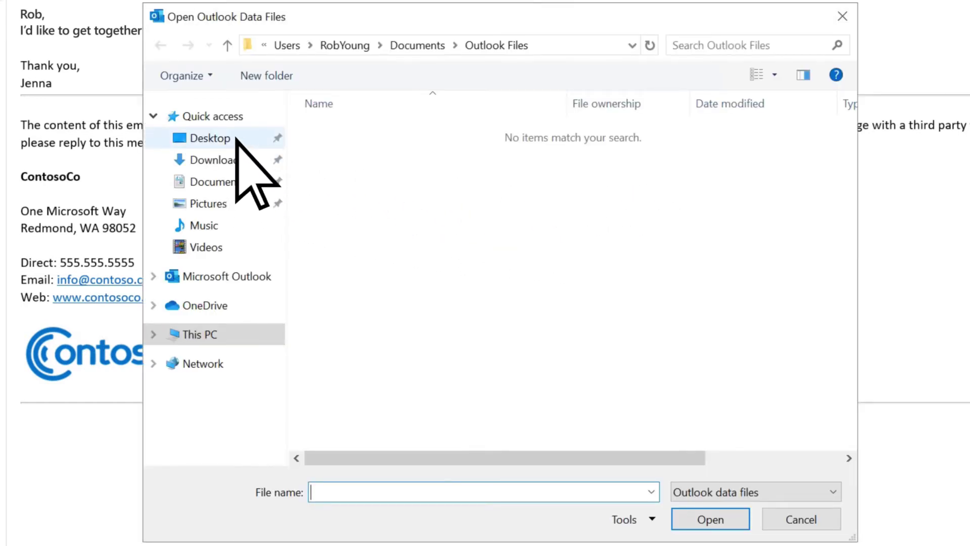
click(236, 137)
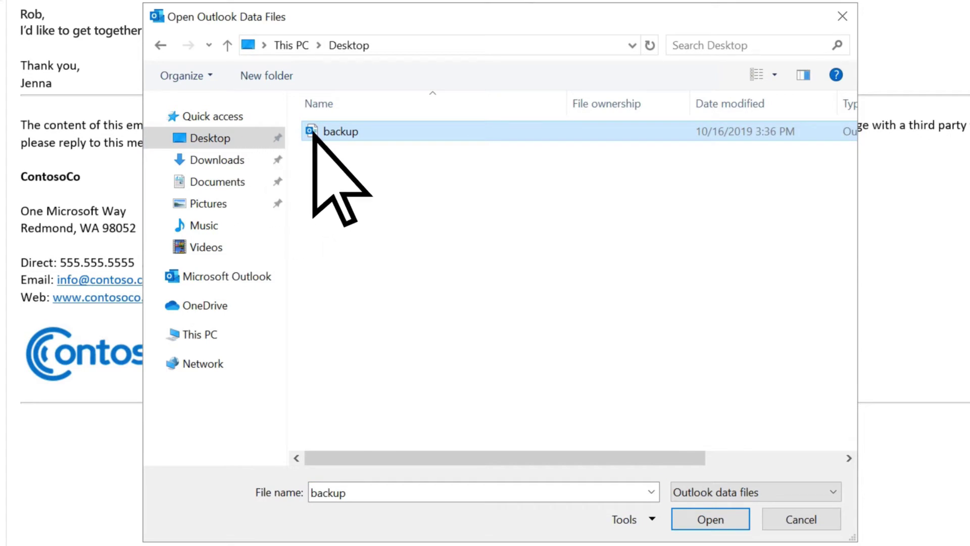
click(687, 521)
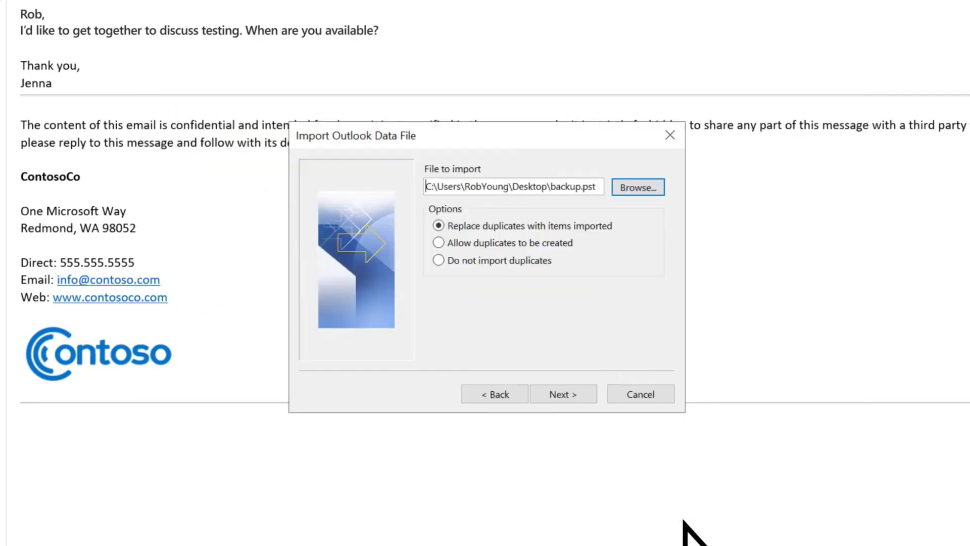
click(574, 395)
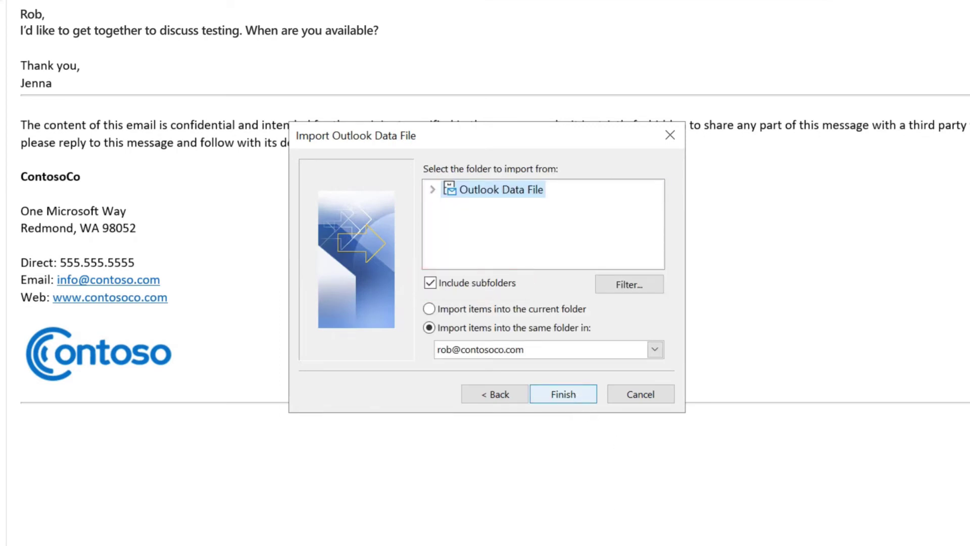
click(582, 394)
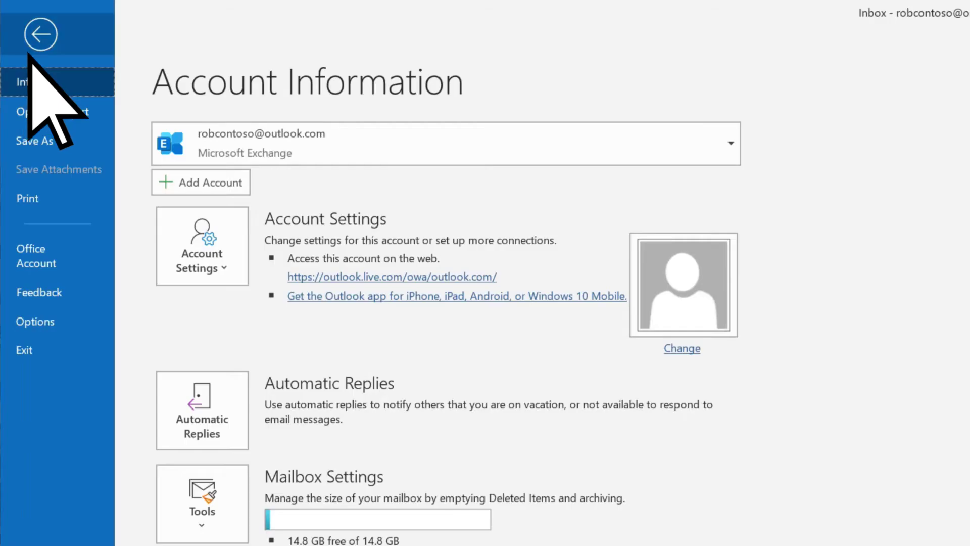
Step: Sign in to Outlook.com on the web with the old account
click(404, 277)
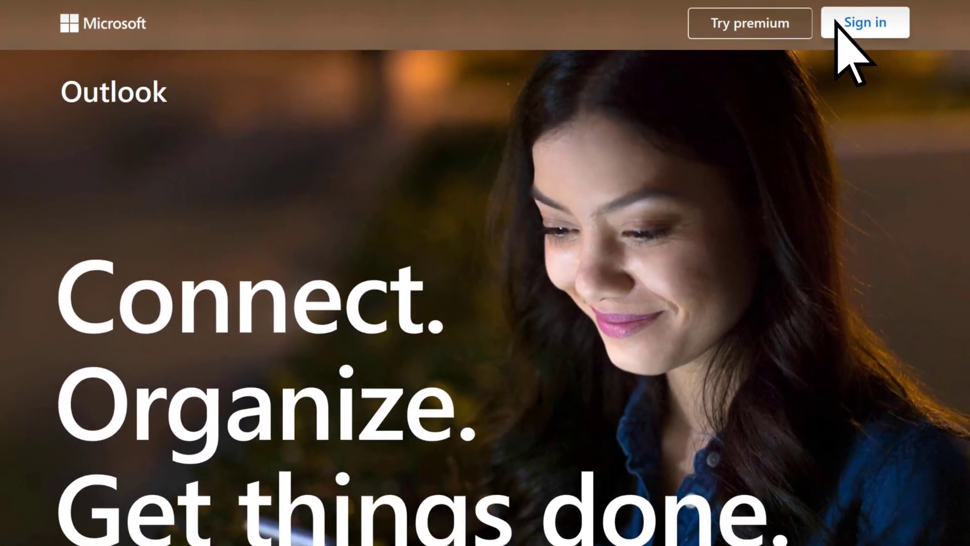
click(836, 23)
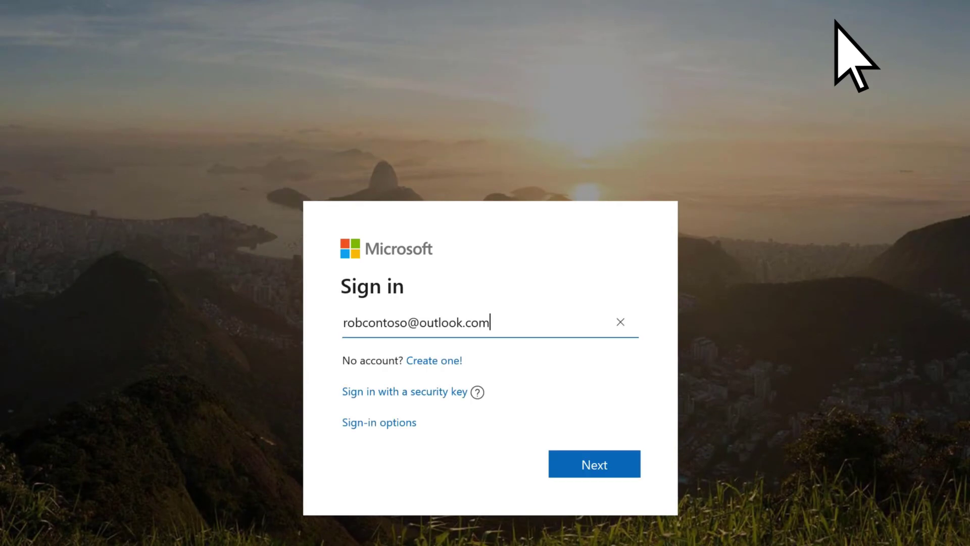
click(620, 467)
click(621, 468)
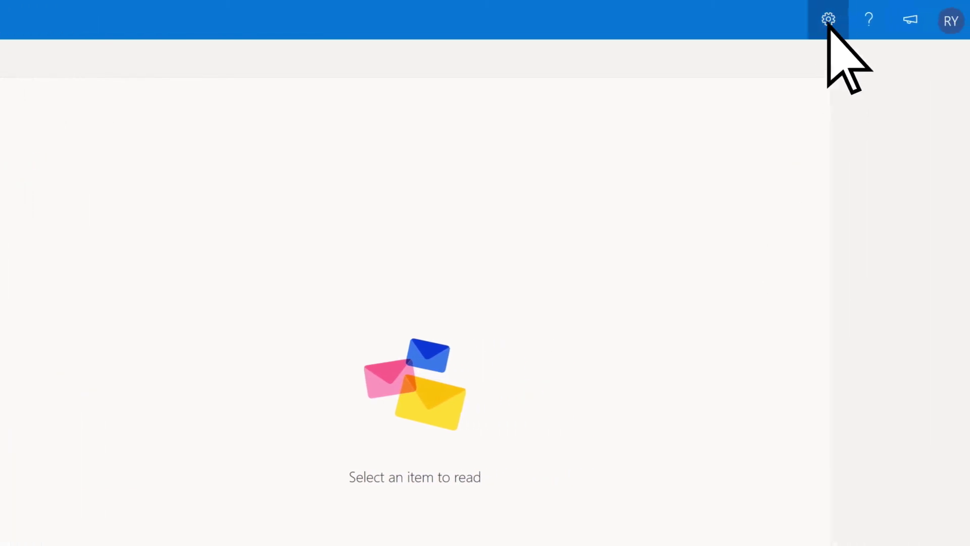
Step: Go to the Rules page under View all Outlook settings
click(827, 21)
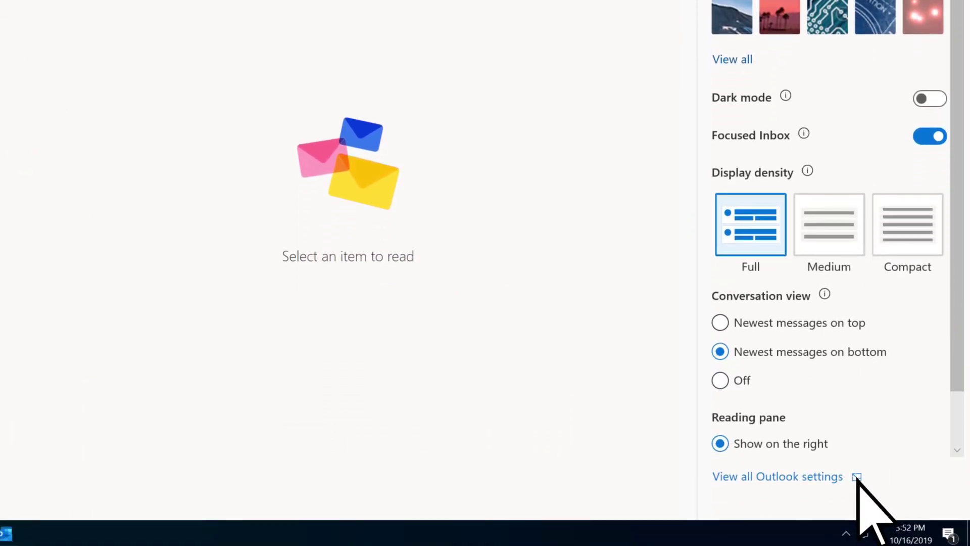
click(855, 477)
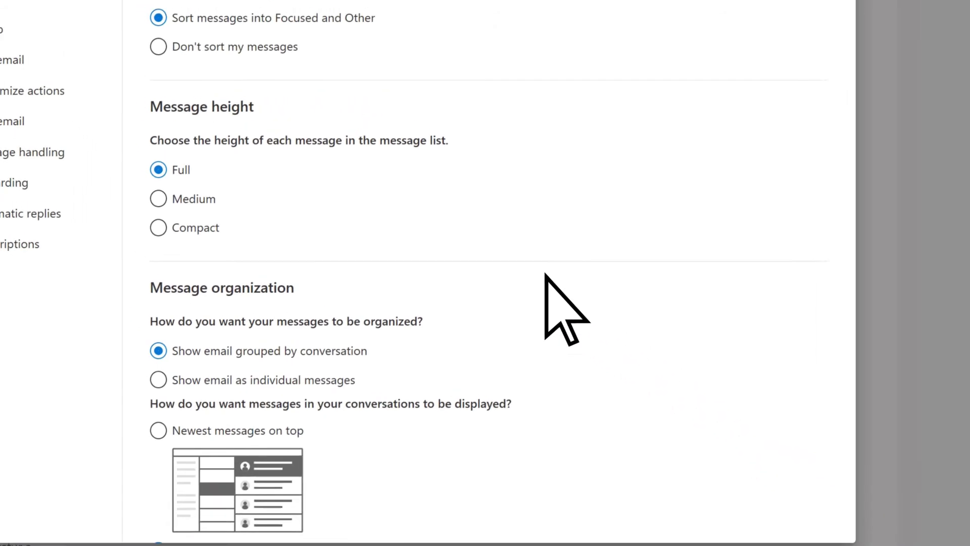
click(93, 80)
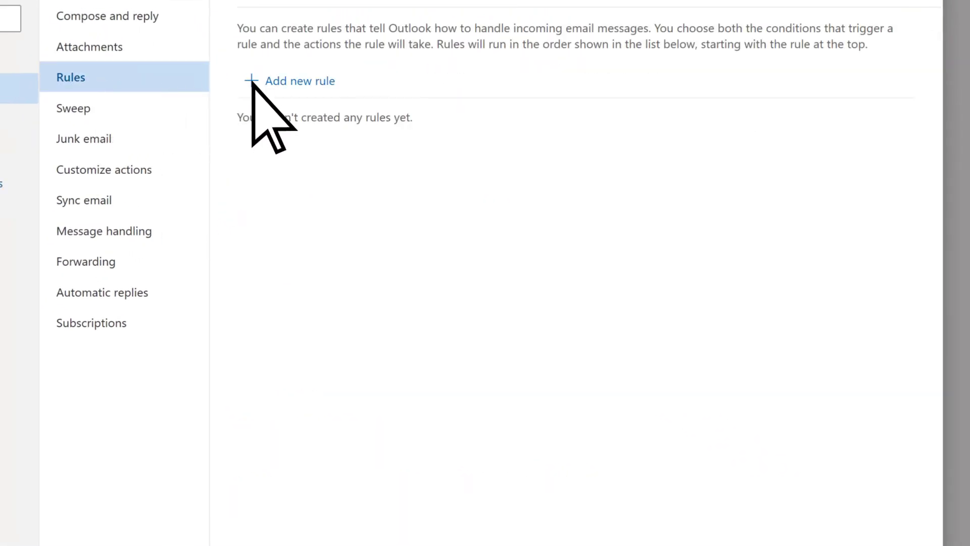
Step: Save rule 'Send email to work' redirecting all messages to the work address
click(251, 82)
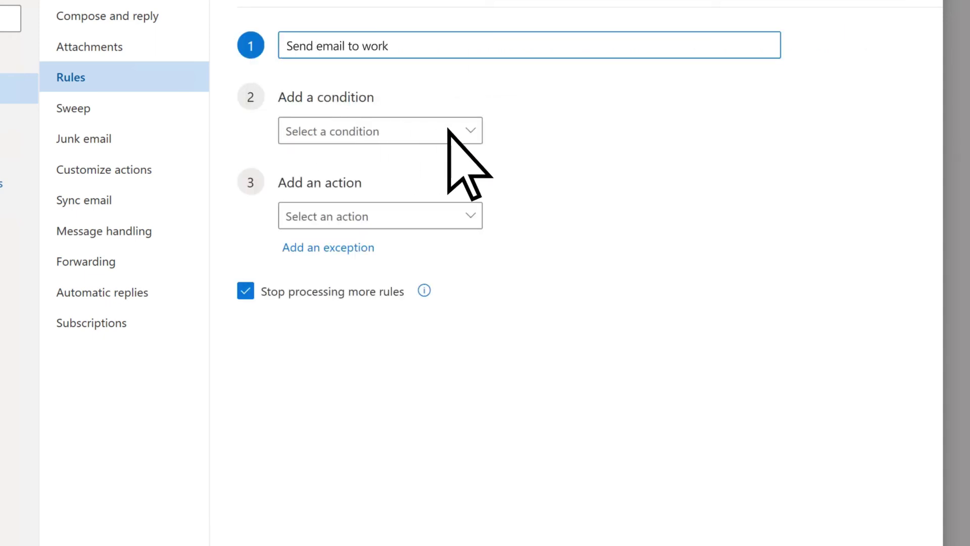
click(471, 130)
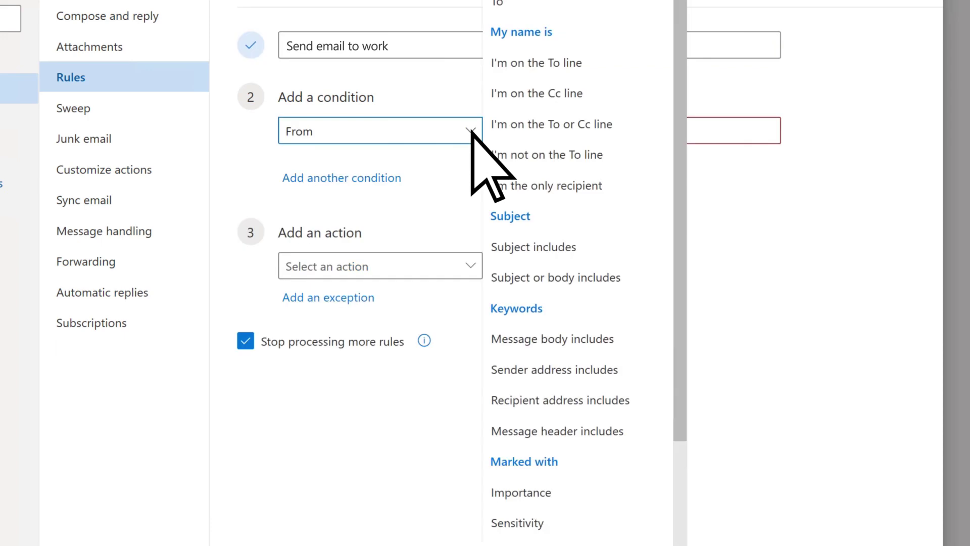
scroll(472, 130, down, 5)
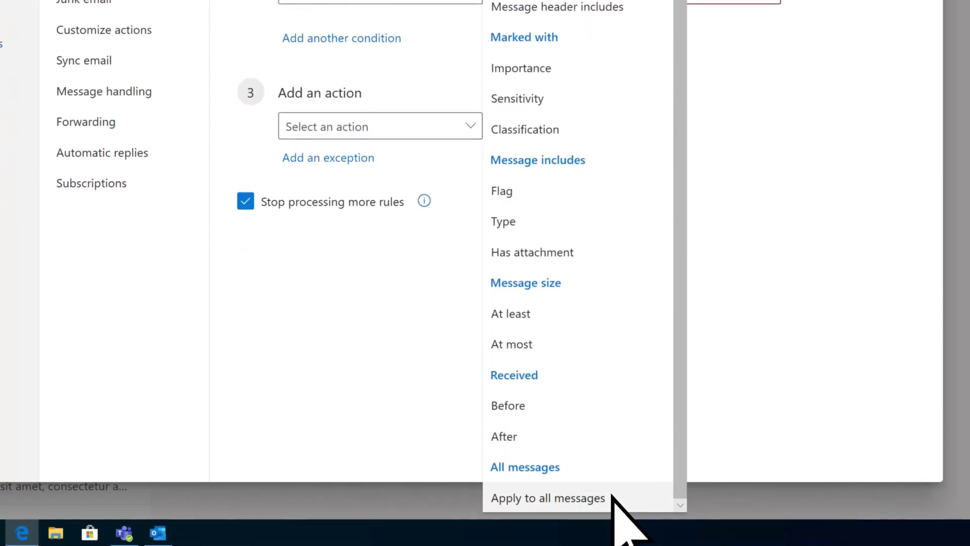
click(608, 498)
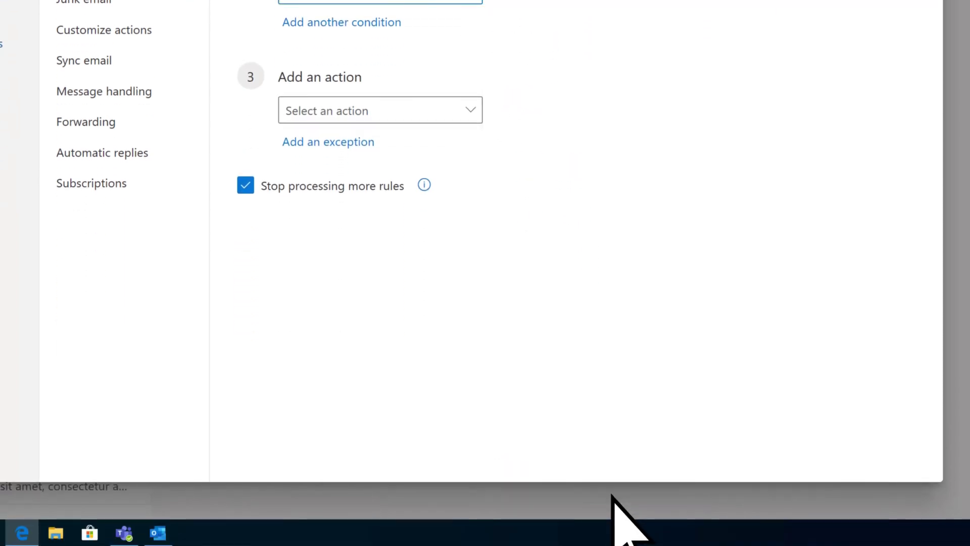
click(470, 110)
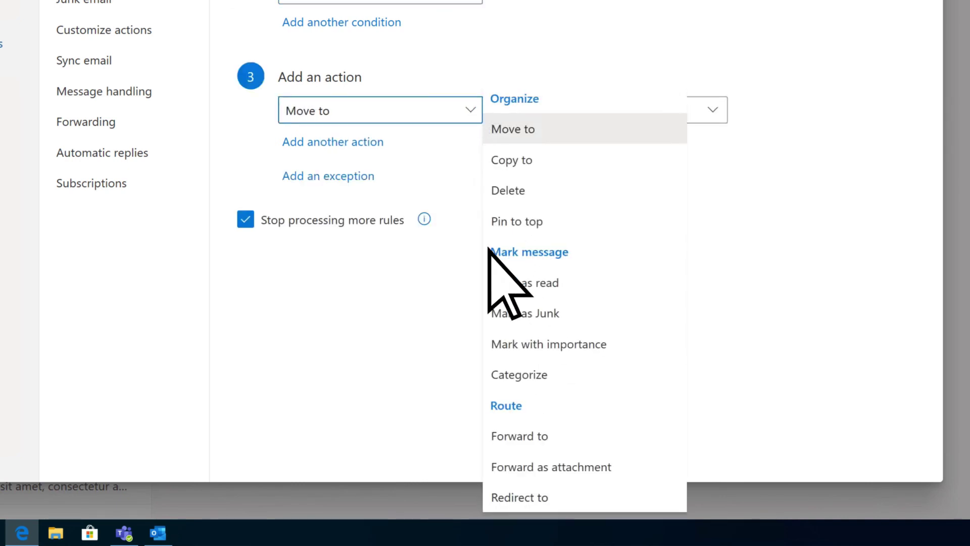
click(554, 497)
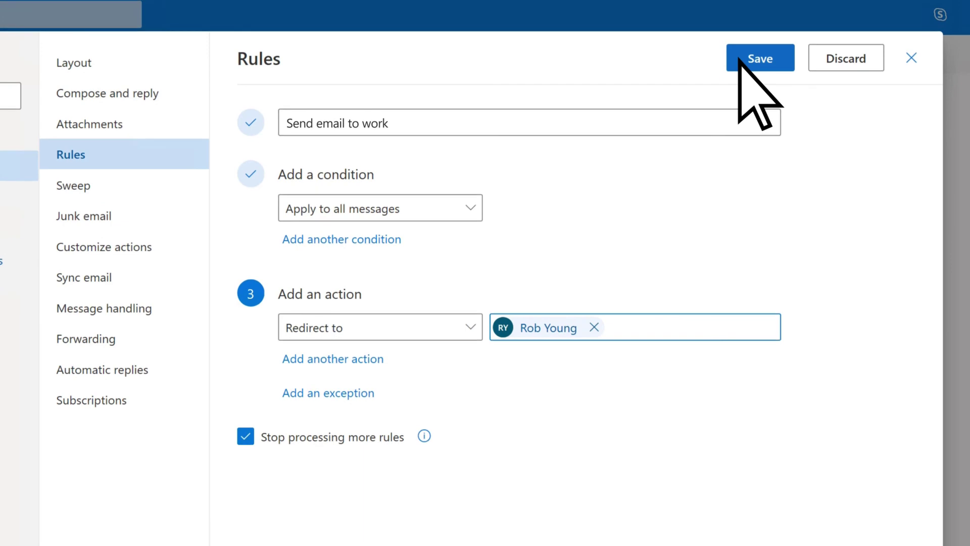
click(739, 59)
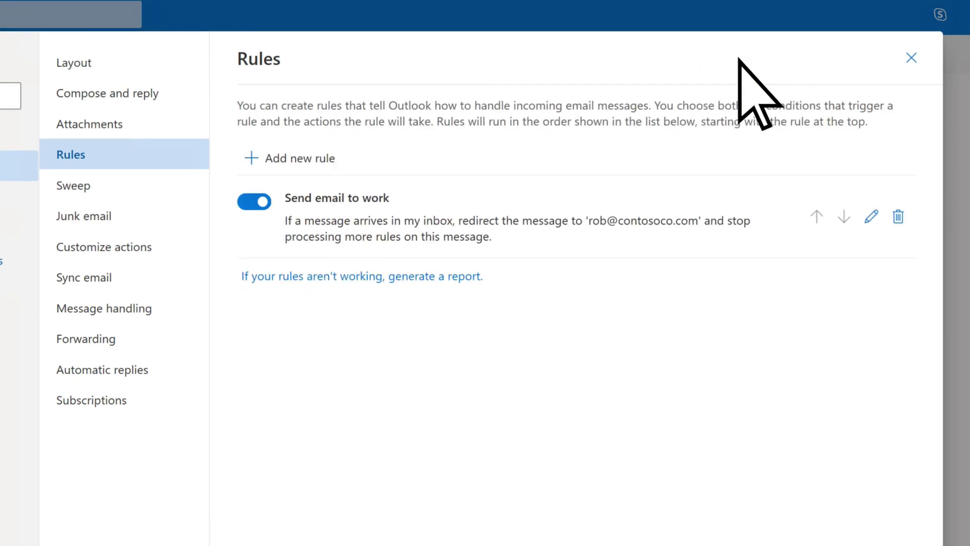